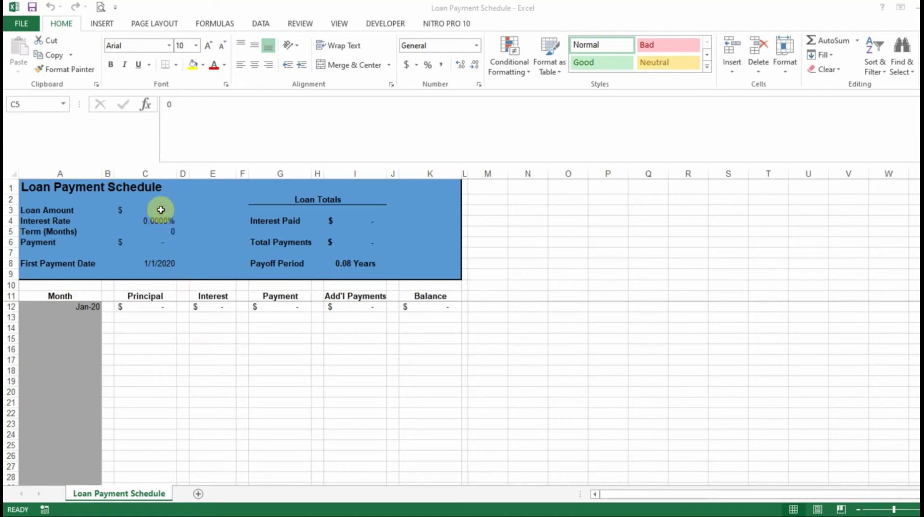
Enter a $25,000 loan amount, 9.95% interest rate and 120-month term.
{"action": "left_click", "coordinate": [161, 210]}
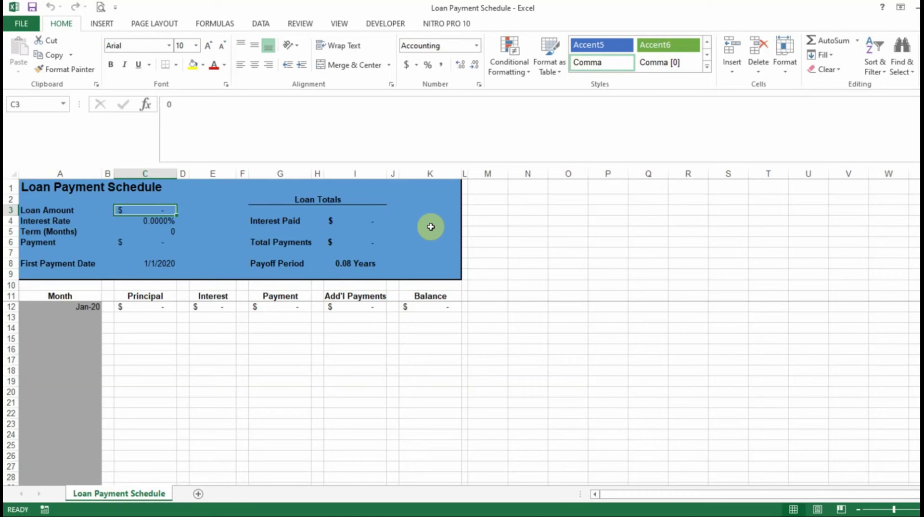
{"action": "type", "text": "25,"}
{"action": "type", "text": "00"}
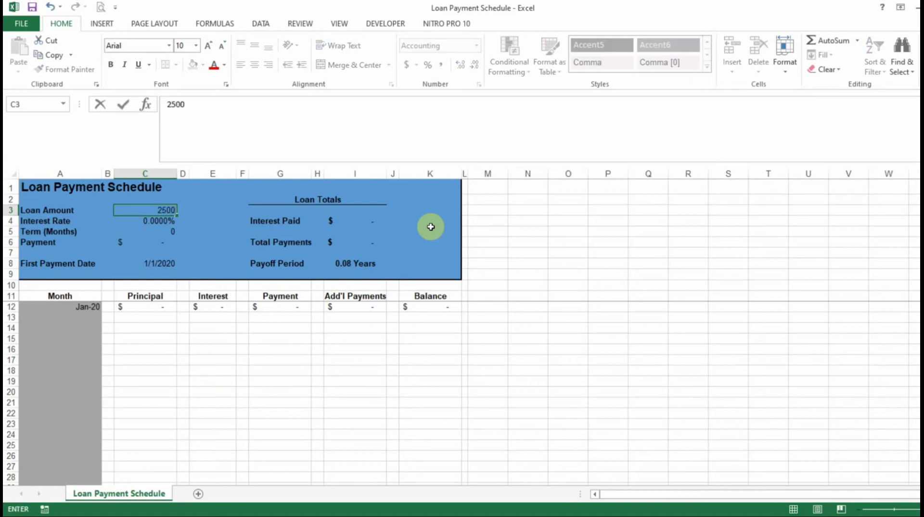
{"action": "type", "text": "0"}
{"action": "key", "text": "Return"}
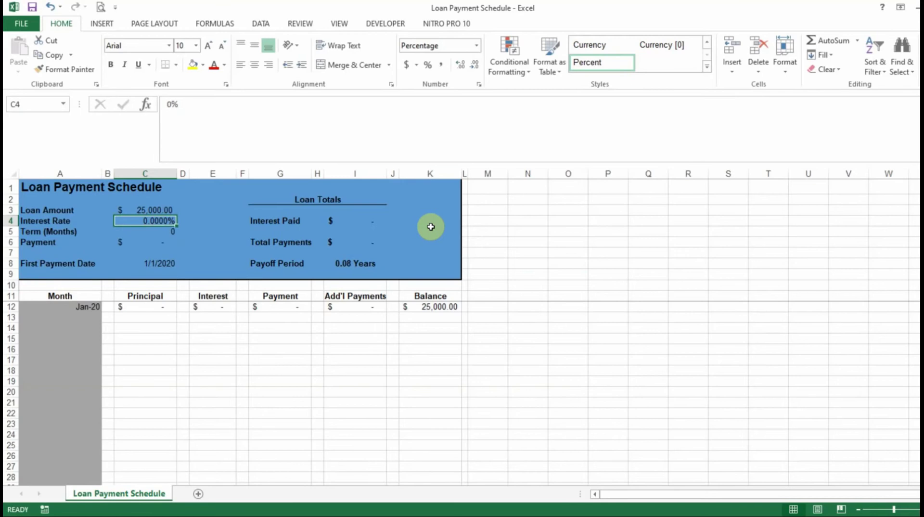
{"action": "type", "text": "9.95"}
{"action": "key", "text": "Return"}
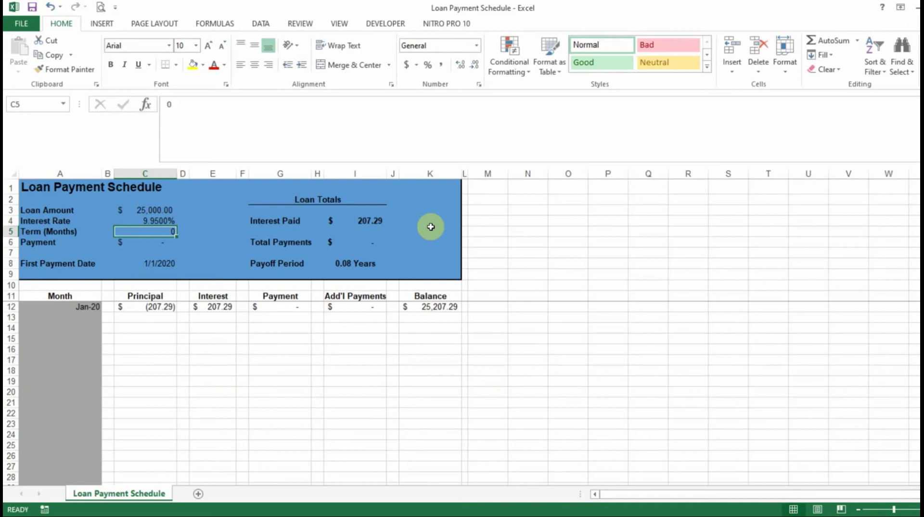
{"action": "type", "text": "120"}
{"action": "key", "text": "Return"}
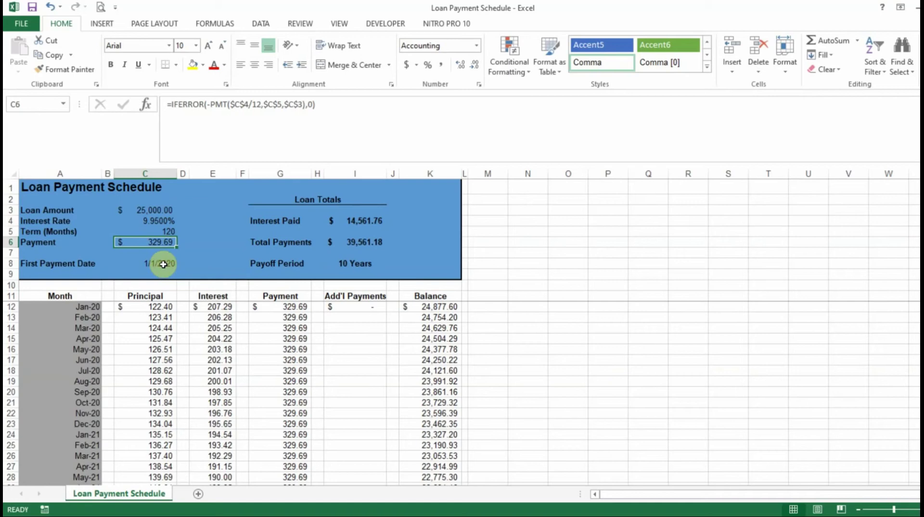
Change the first payment date to 6/1/2020.
{"action": "left_click", "coordinate": [163, 264]}
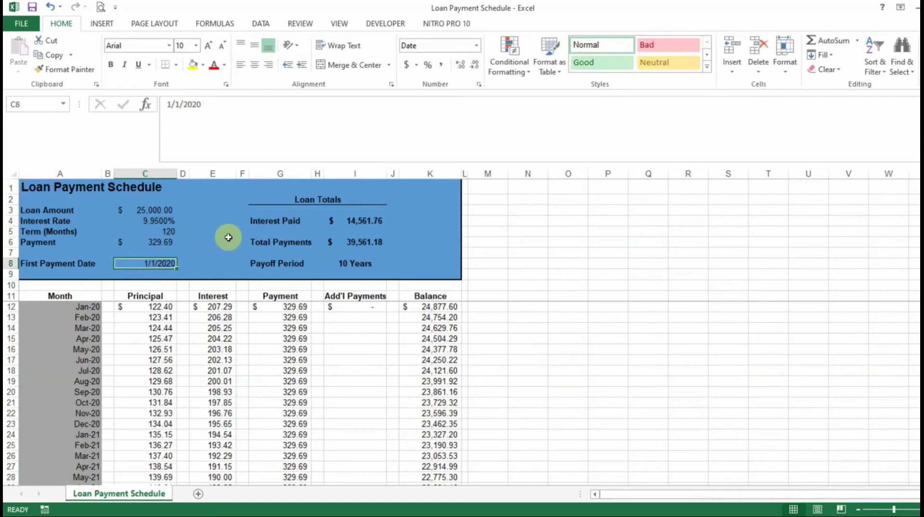
{"action": "type", "text": "6/1/202"}
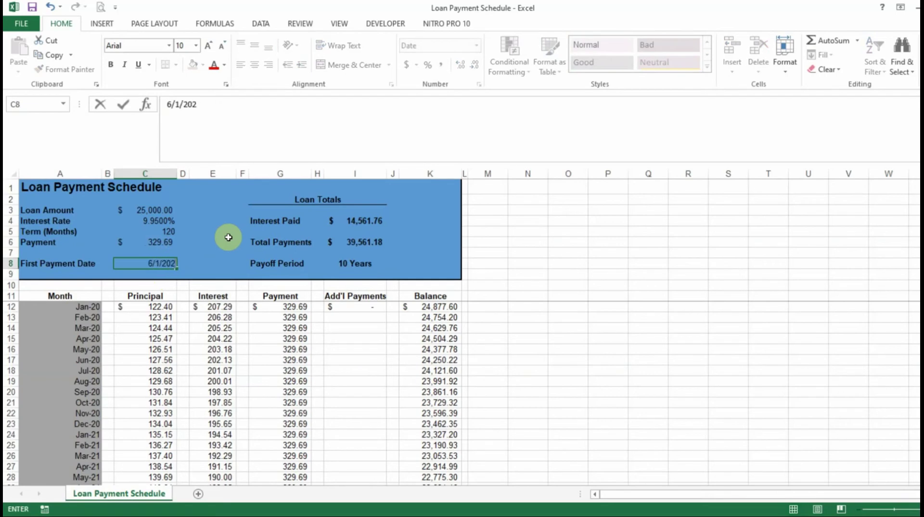
{"action": "type", "text": "0"}
{"action": "key", "text": "Return"}
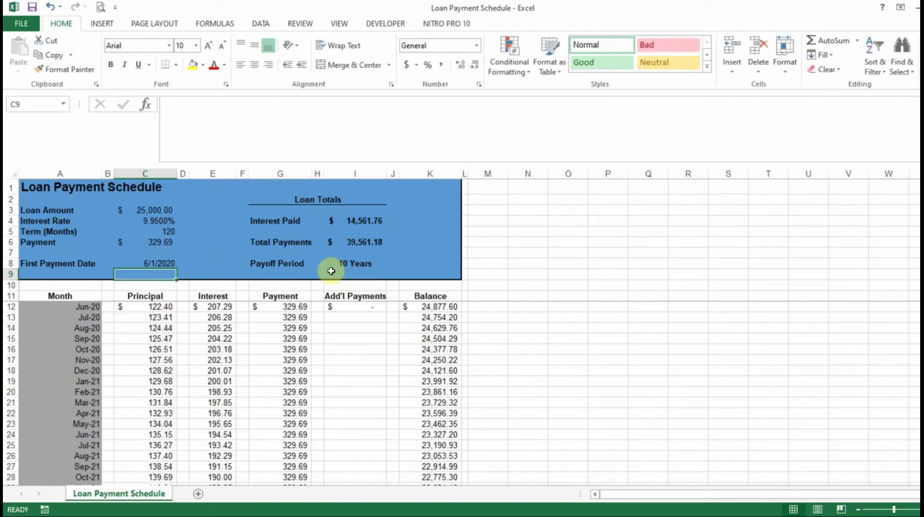
Inspect the Interest Paid and Total Payments SUM formulas, then view the final May-30 row.
{"action": "left_click", "coordinate": [378, 221]}
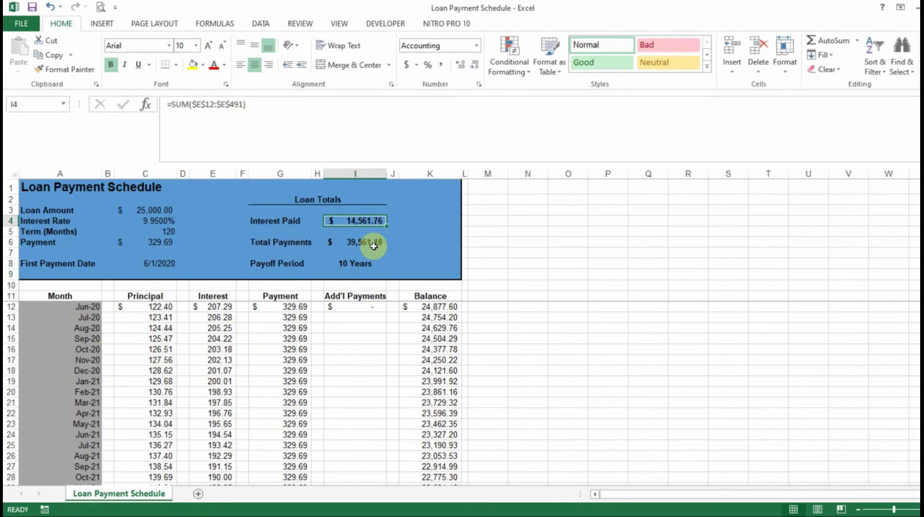
{"action": "left_click", "coordinate": [382, 243]}
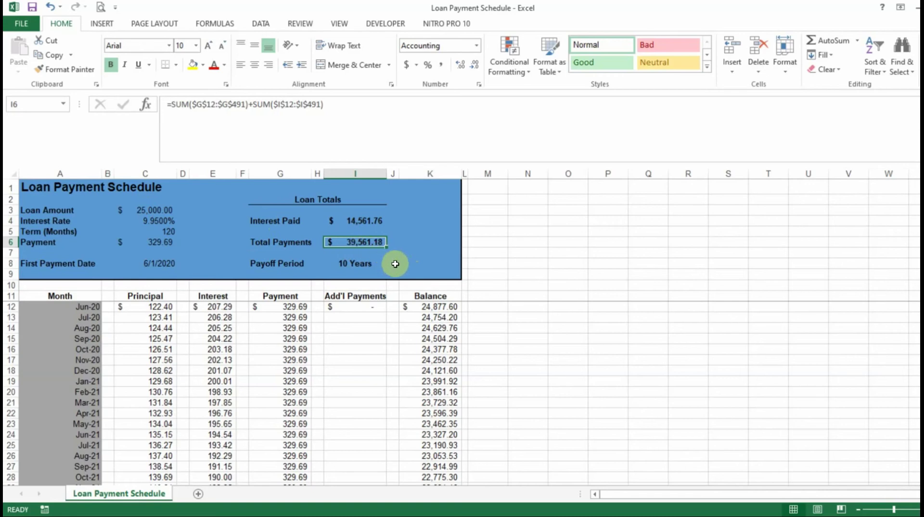
{"action": "scroll", "coordinate": [357, 358], "scroll_direction": "down", "scroll_amount": 5}
{"action": "scroll", "coordinate": [357, 360], "scroll_direction": "down", "scroll_amount": 5}
{"action": "scroll", "coordinate": [356, 361], "scroll_direction": "down", "scroll_amount": 5}
{"action": "scroll", "coordinate": [355, 363], "scroll_direction": "down", "scroll_amount": 3}
{"action": "scroll", "coordinate": [355, 364], "scroll_direction": "down", "scroll_amount": 5}
{"action": "scroll", "coordinate": [356, 365], "scroll_direction": "down", "scroll_amount": 5}
{"action": "scroll", "coordinate": [357, 366], "scroll_direction": "down", "scroll_amount": 9}
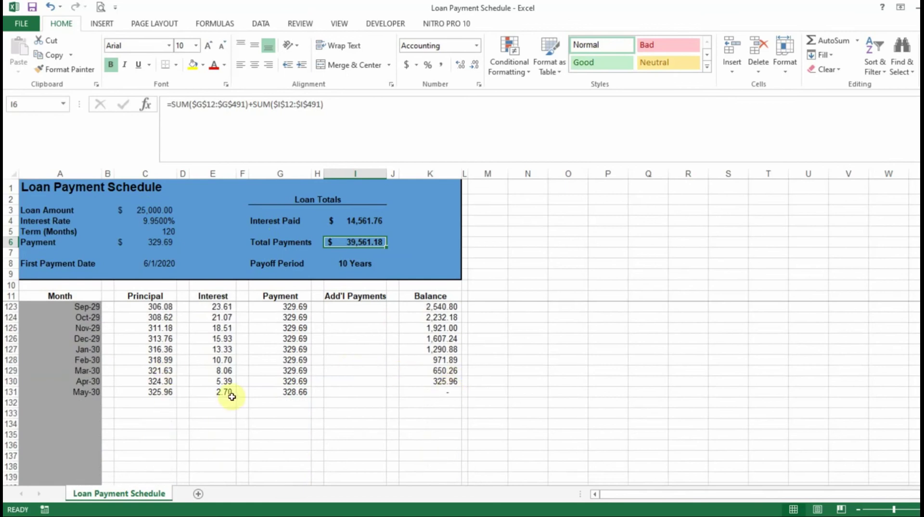
Change the term to 60 months and review the shortened schedule ending May-25.
{"action": "left_click", "coordinate": [168, 230]}
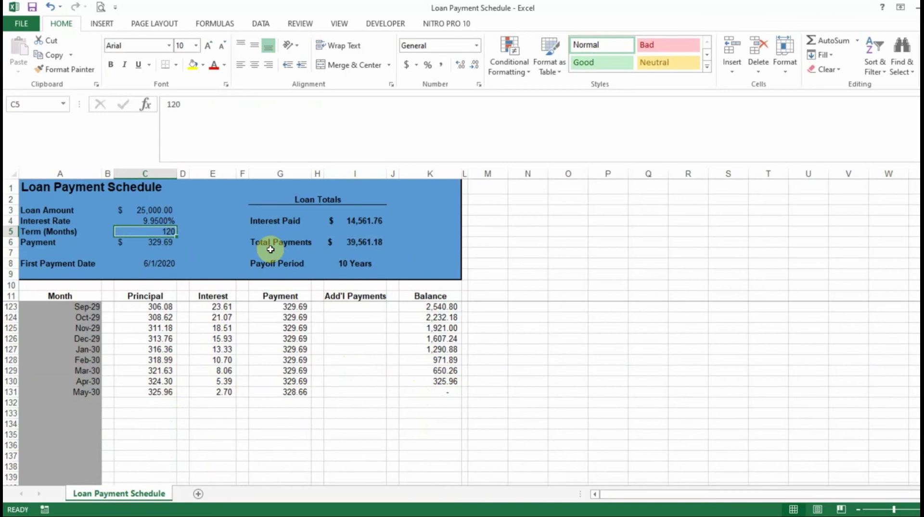
{"action": "type", "text": "60"}
{"action": "key", "text": "Return"}
{"action": "scroll", "coordinate": [460, 385], "scroll_direction": "up", "scroll_amount": 12}
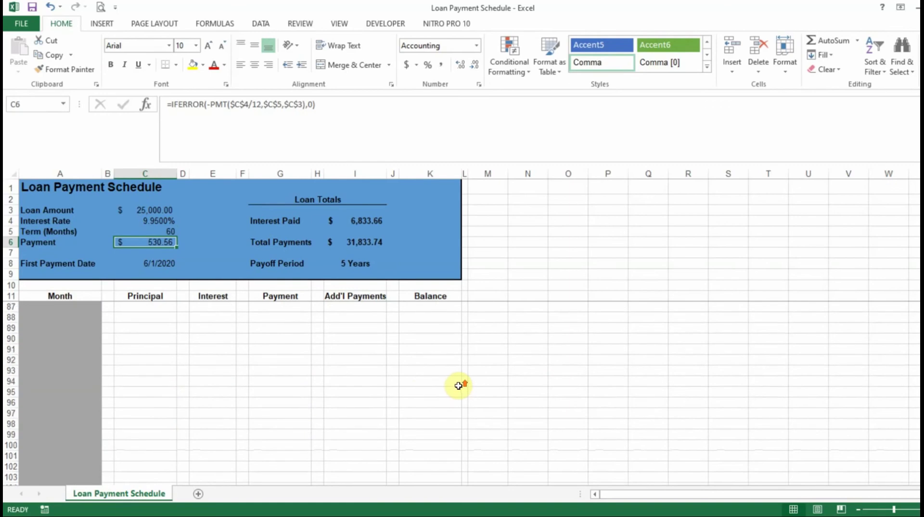
{"action": "scroll", "coordinate": [459, 386], "scroll_direction": "up", "scroll_amount": 6}
{"action": "scroll", "coordinate": [454, 380], "scroll_direction": "up", "scroll_amount": 2}
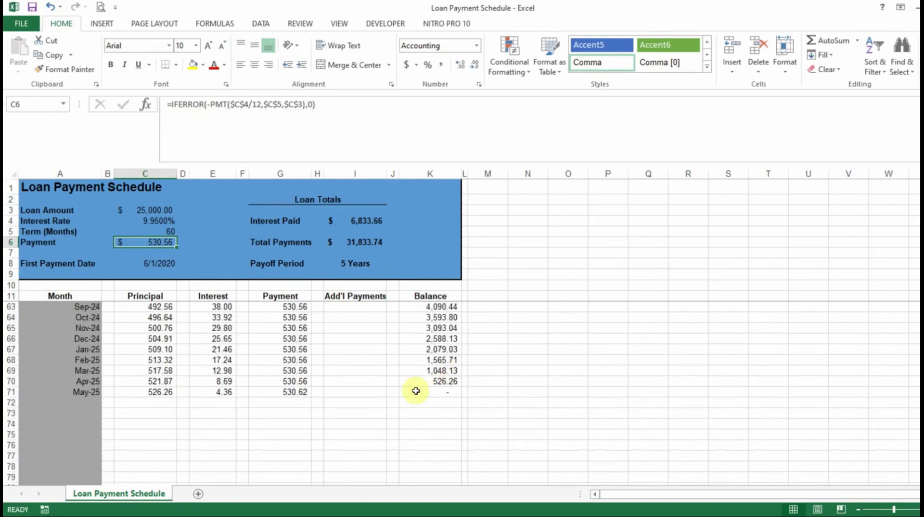
{"action": "scroll", "coordinate": [419, 376], "scroll_direction": "up", "scroll_amount": 6}
{"action": "scroll", "coordinate": [423, 374], "scroll_direction": "up", "scroll_amount": 5}
{"action": "scroll", "coordinate": [424, 372], "scroll_direction": "up", "scroll_amount": 5}
{"action": "scroll", "coordinate": [426, 371], "scroll_direction": "up", "scroll_amount": 1}
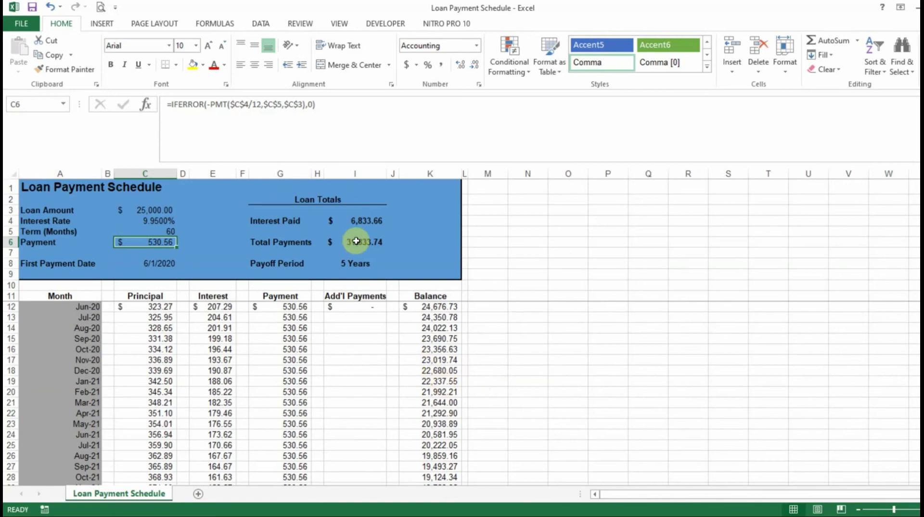
Enter a 5,000 additional payment for Dec-20 and check the schedule now ends Apr-24.
{"action": "left_click", "coordinate": [360, 372]}
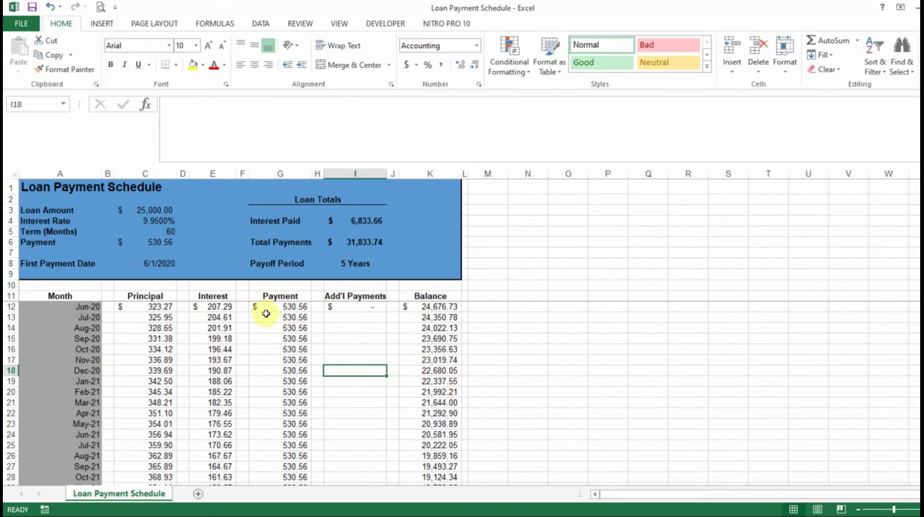
{"action": "type", "text": "5000"}
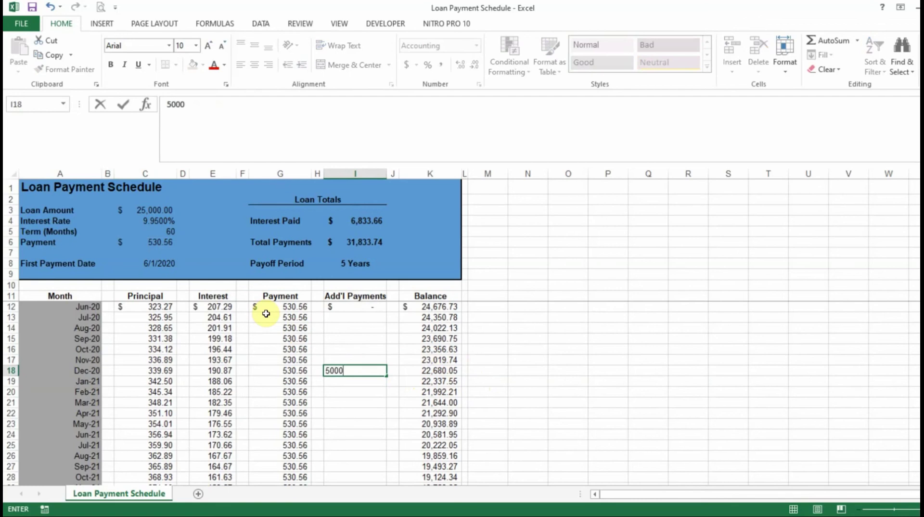
{"action": "key", "text": "Return"}
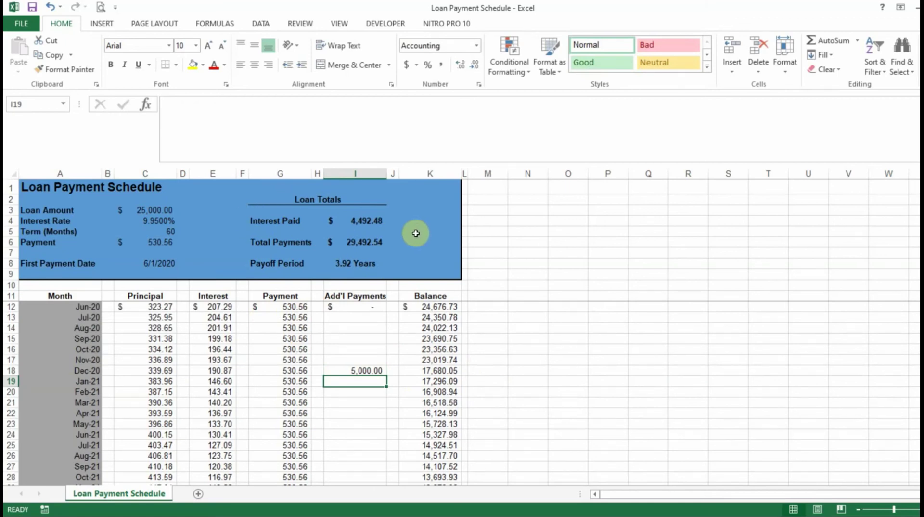
{"action": "scroll", "coordinate": [411, 385], "scroll_direction": "down", "scroll_amount": 2}
{"action": "scroll", "coordinate": [411, 385], "scroll_direction": "down", "scroll_amount": 3}
{"action": "scroll", "coordinate": [411, 386], "scroll_direction": "down", "scroll_amount": 3}
{"action": "scroll", "coordinate": [411, 386], "scroll_direction": "down", "scroll_amount": 3}
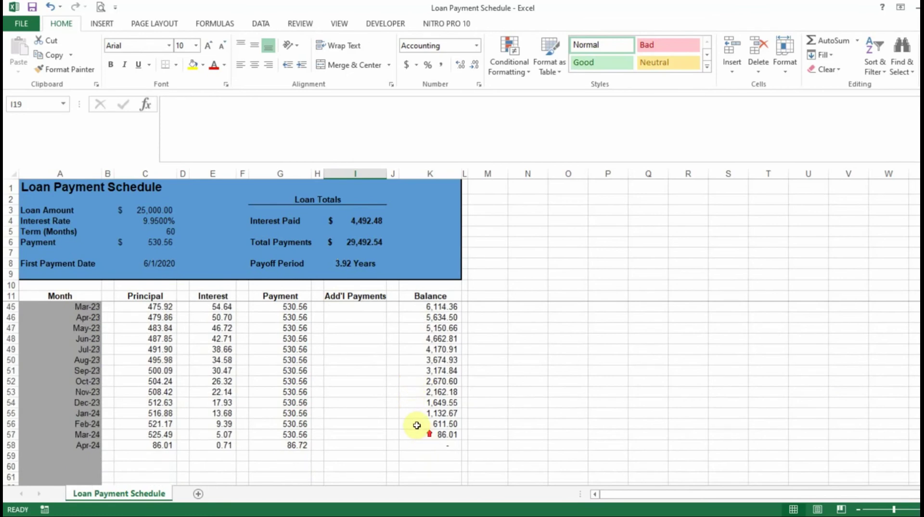
{"action": "scroll", "coordinate": [417, 425], "scroll_direction": "up", "scroll_amount": 11}
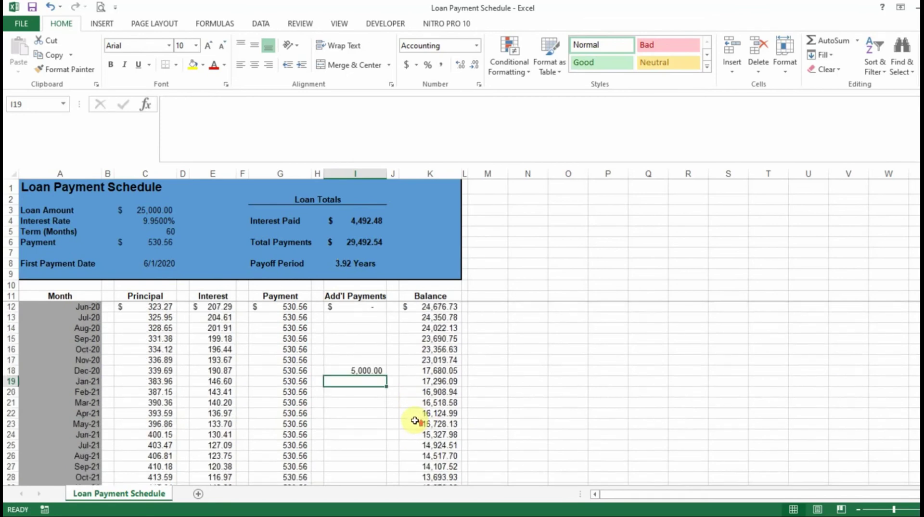
Clear the 5,000 additional payment from the Dec-20 row.
{"action": "left_click", "coordinate": [368, 338]}
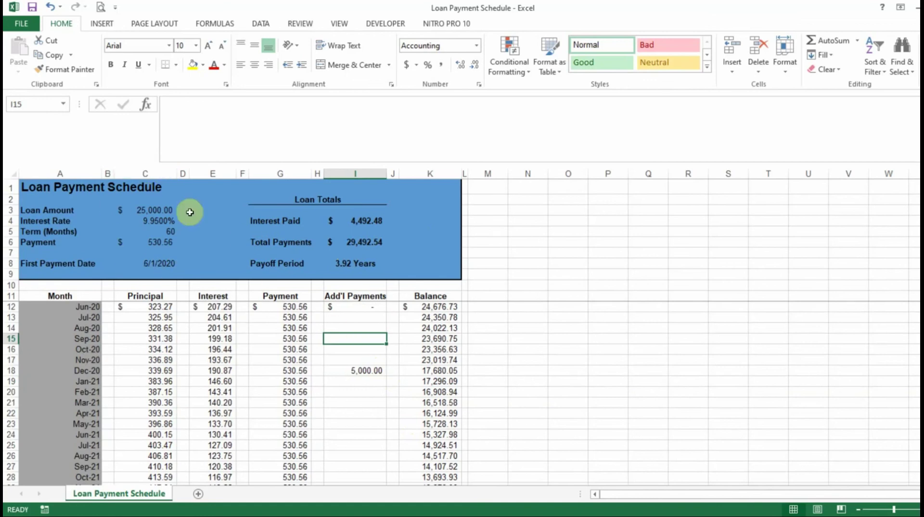
{"action": "left_click", "coordinate": [361, 371]}
{"action": "key", "text": "Delete"}
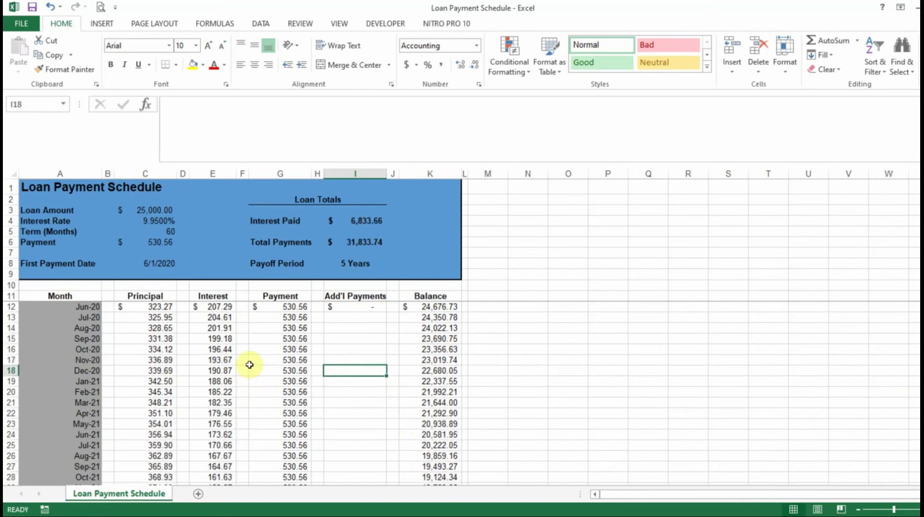